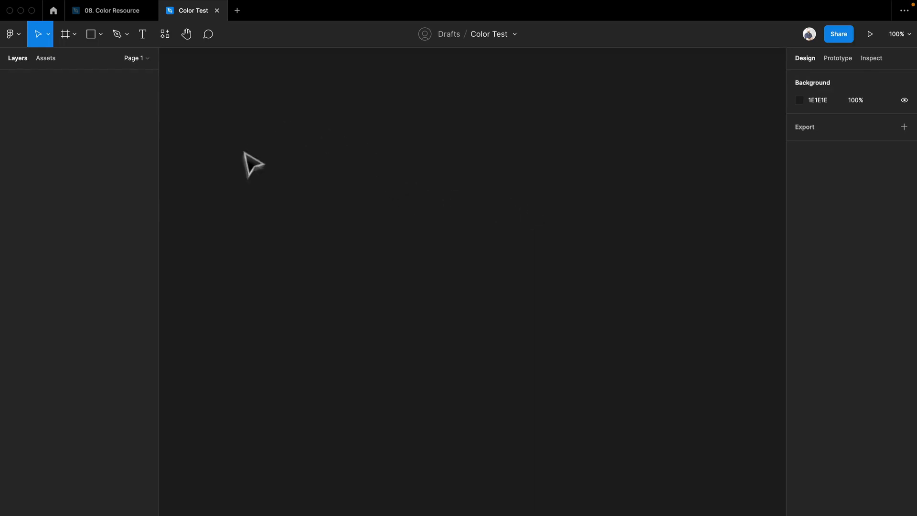
Draw a square about 291 × 291 on the canvas and open its fill colour settings, checking the colour library choices.
key(r)
mouse_move(250, 108)
mouse_down()
mouse_move(265, 137)
mouse_move(313, 179)
mouse_move(408, 237)
mouse_up()
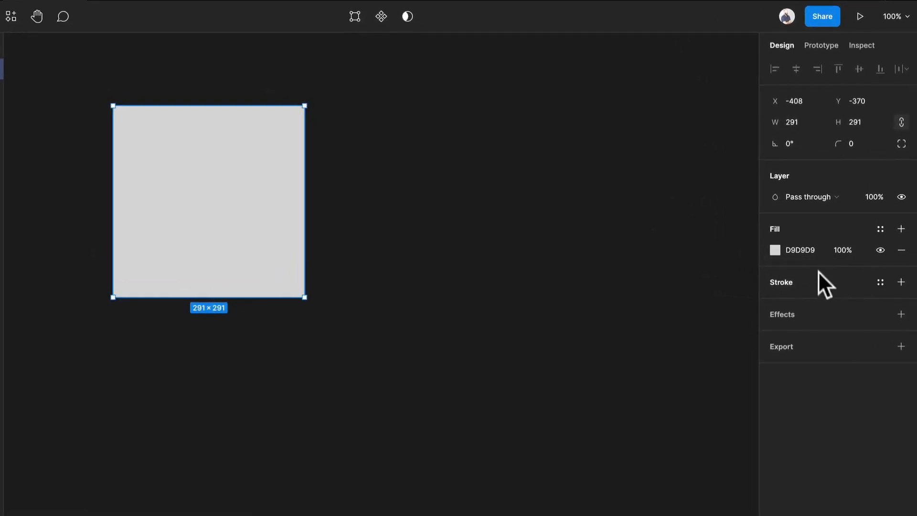
click(775, 250)
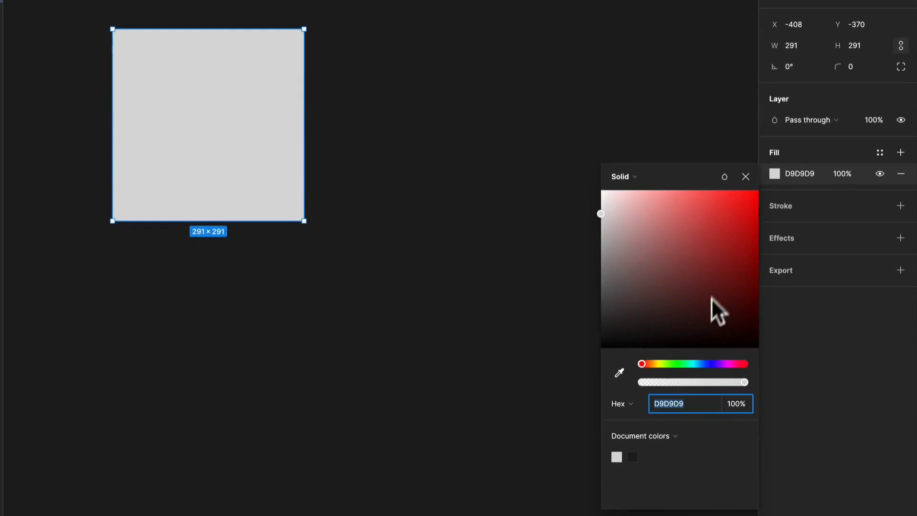
click(661, 434)
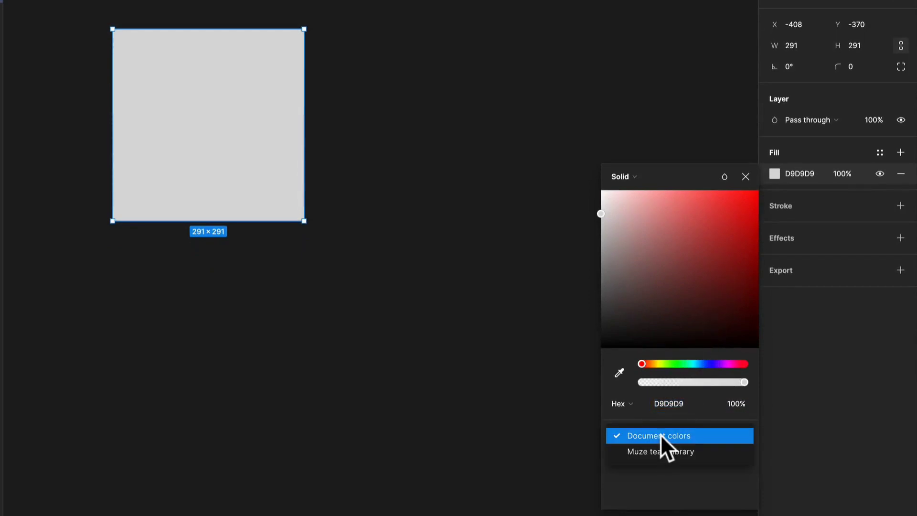
click(679, 422)
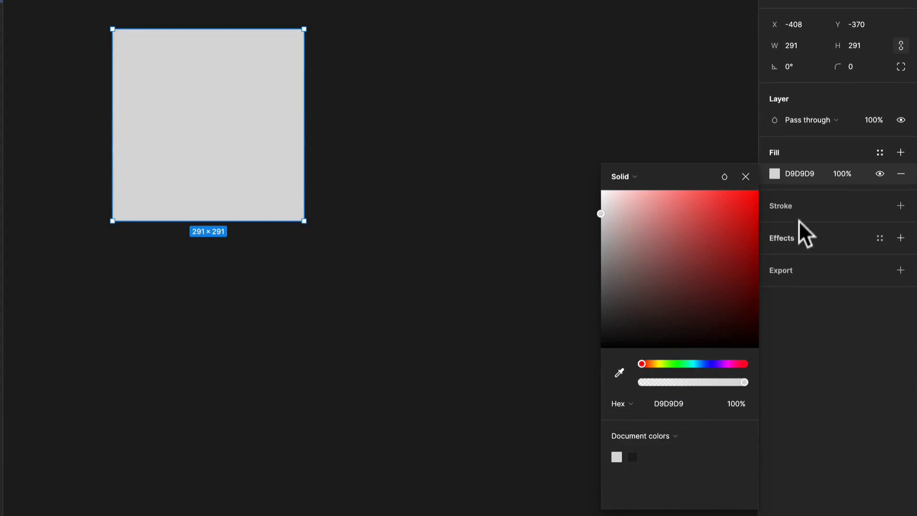
Add an inside stroke to the square with colour FF0000 and a thickness of 26.
click(897, 206)
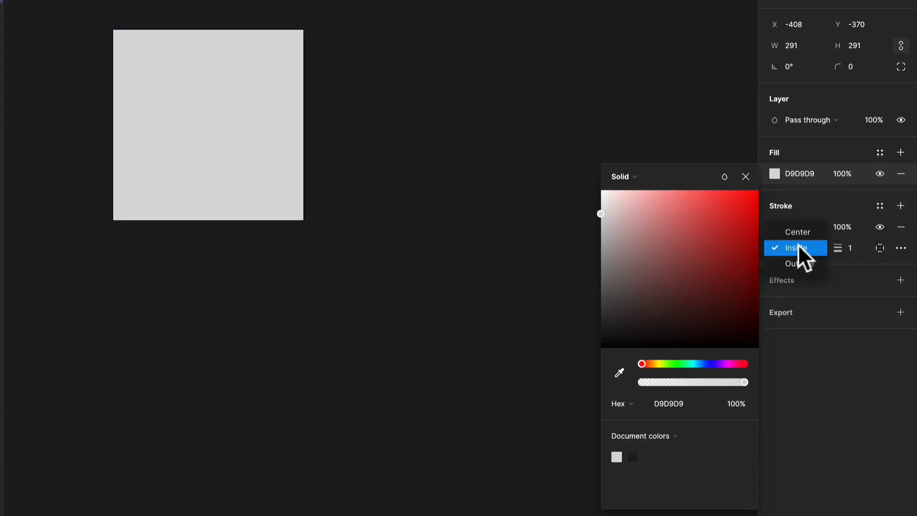
click(807, 248)
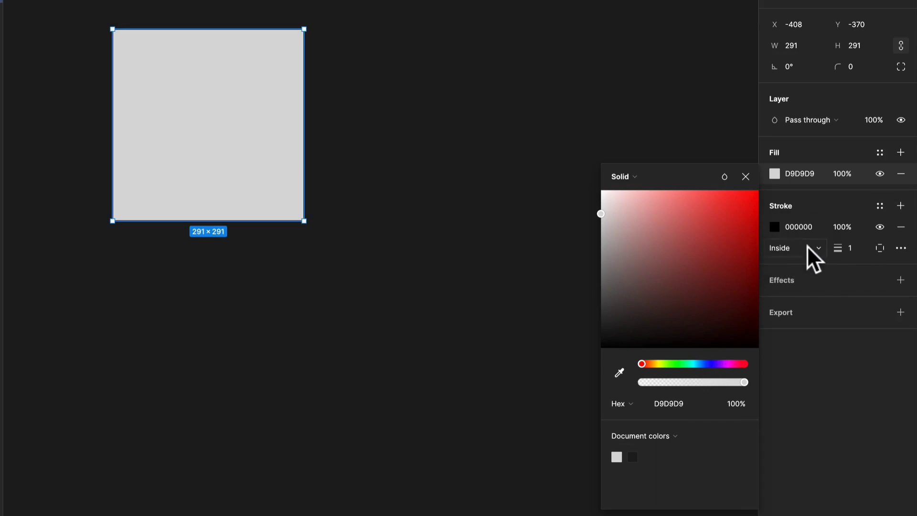
click(776, 227)
drag(720, 250, 740, 226)
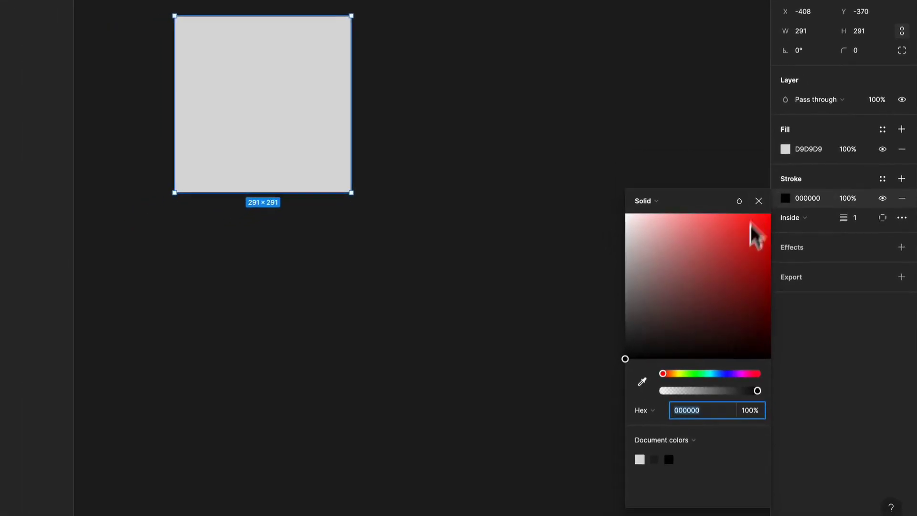
drag(758, 258, 774, 225)
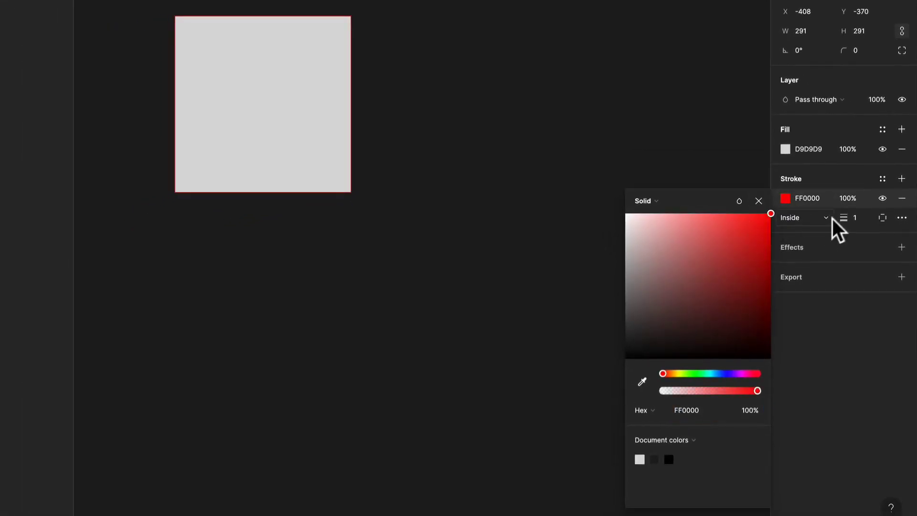
drag(847, 218, 876, 222)
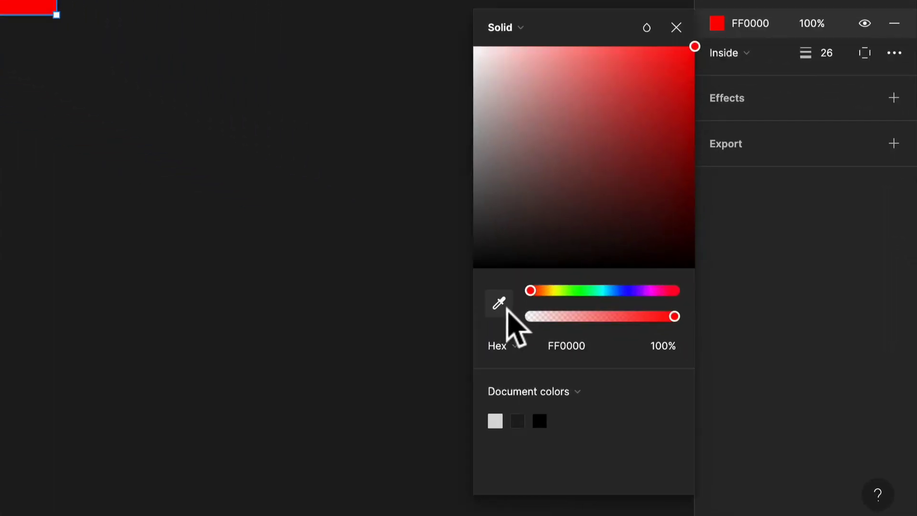
Sample the canvas background colour 1E1E1E for the square's stroke and keep the square selected.
click(502, 306)
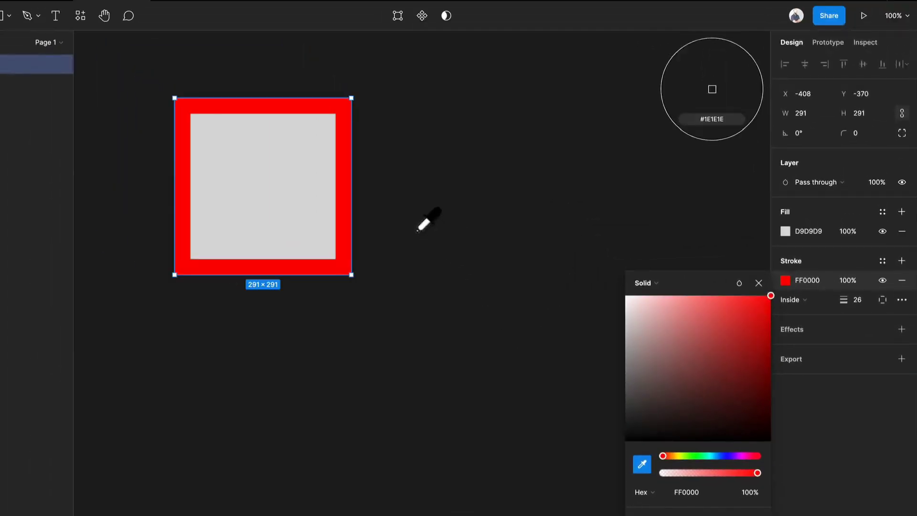
click(431, 216)
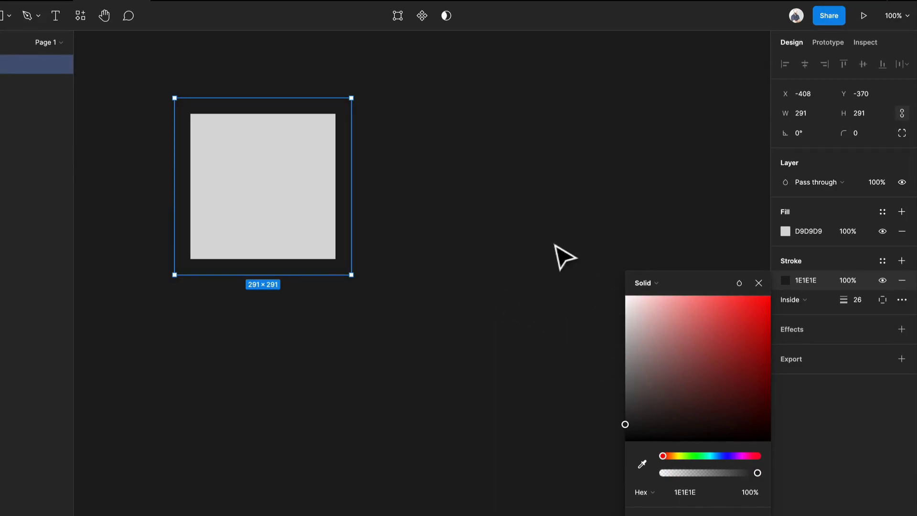
click(511, 222)
click(286, 203)
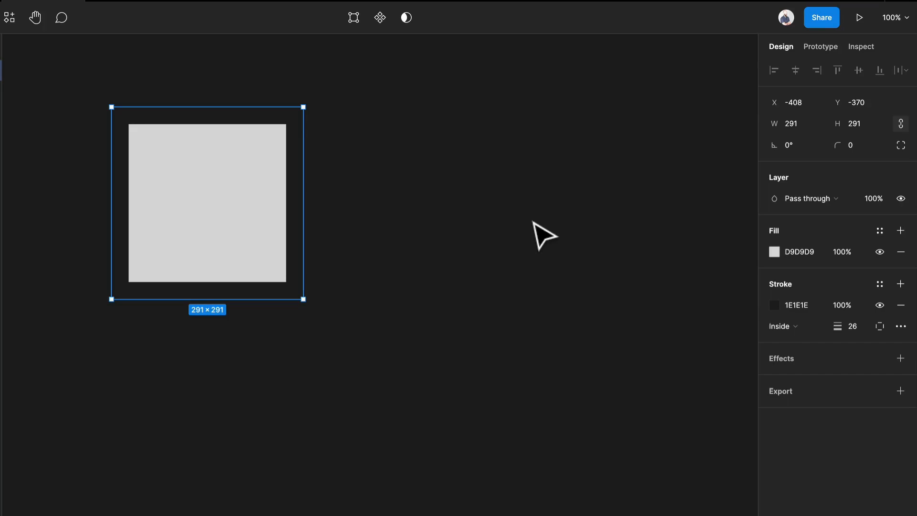
Draw a 100 × 100 square to the right of the large one and fill it with red FF0000.
key(i)
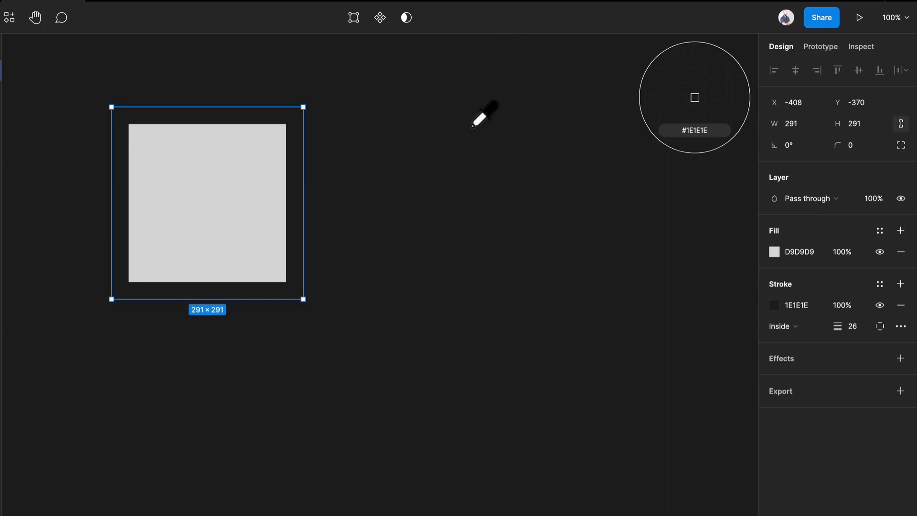
key(r)
click(438, 121)
drag(449, 139, 531, 191)
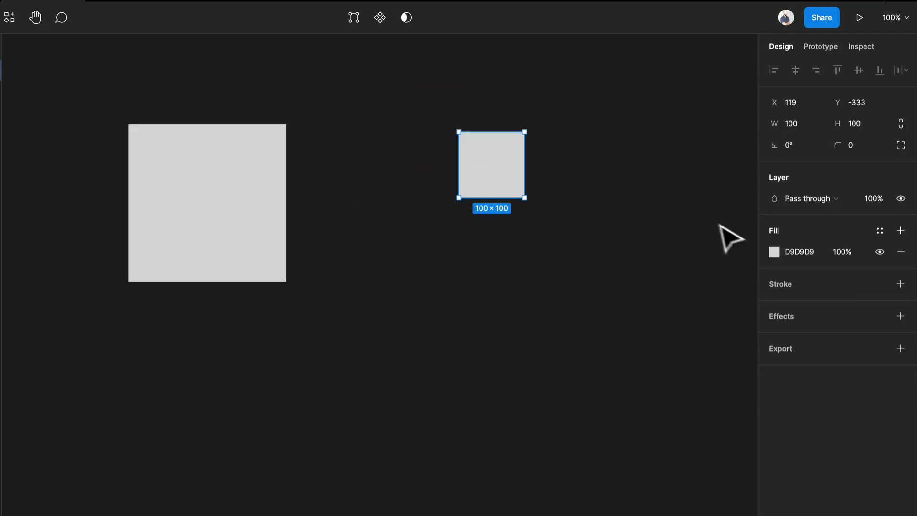
click(776, 252)
drag(725, 286, 779, 262)
click(547, 205)
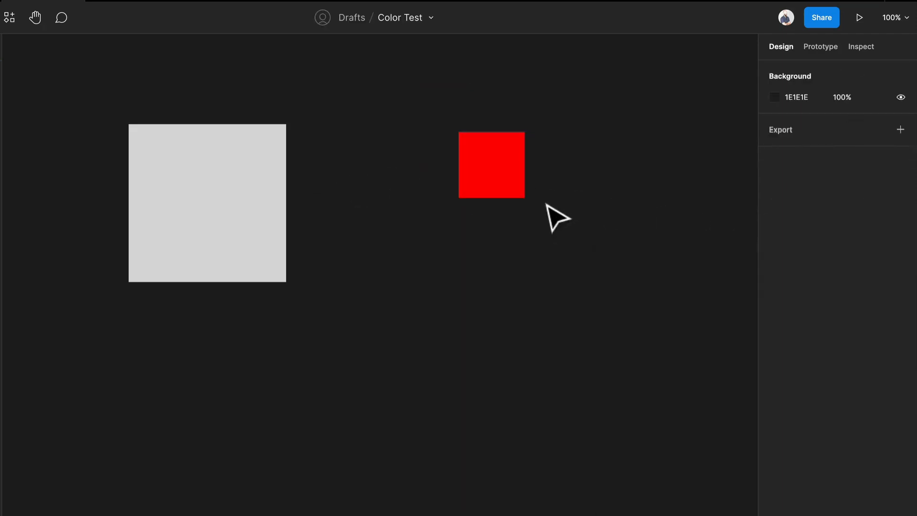
Fill the large square with the red FF0000 sampled from the small square.
click(218, 201)
key(i)
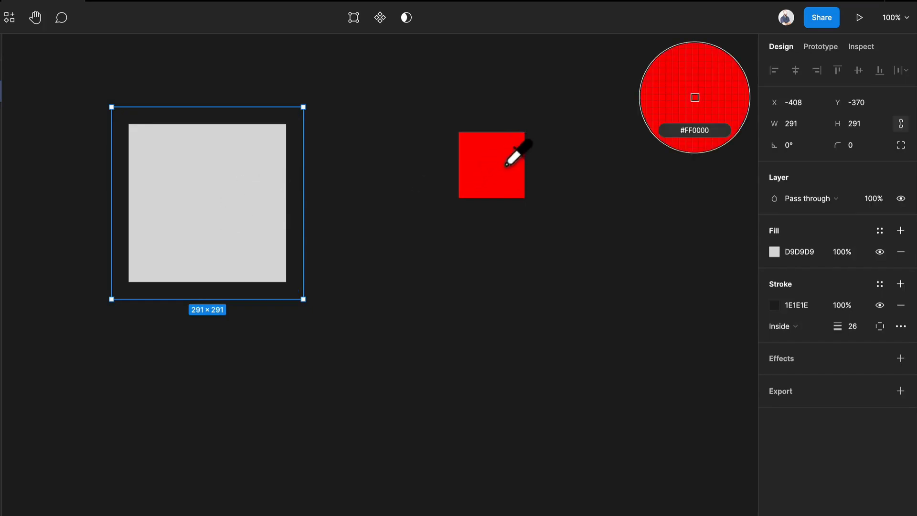
click(495, 154)
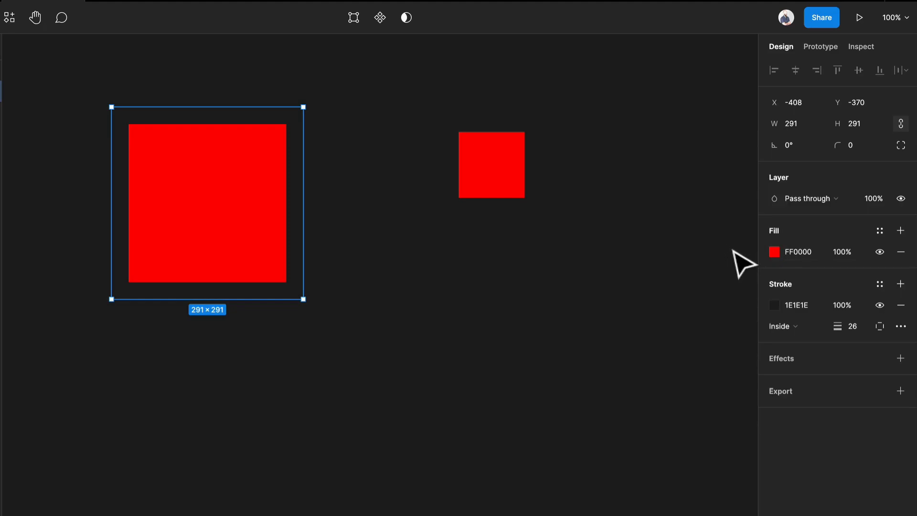
Change the large square's fill to a Linear gradient and remove its stroke.
click(777, 253)
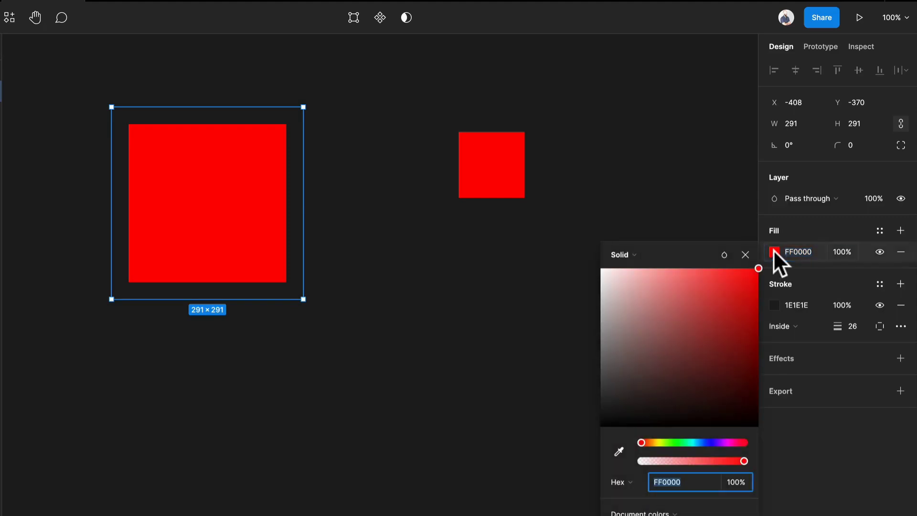
click(628, 257)
click(634, 267)
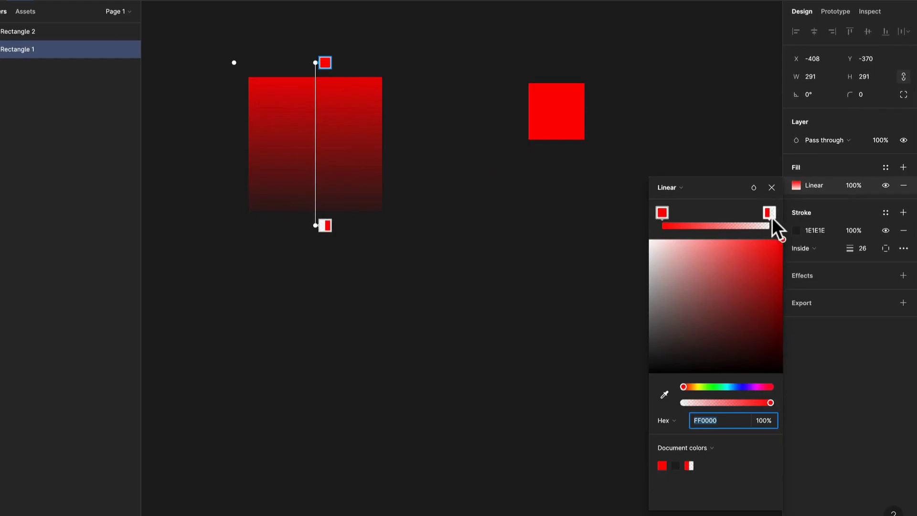
mouse_move(772, 216)
mouse_down()
mouse_move(706, 214)
mouse_move(766, 226)
mouse_up()
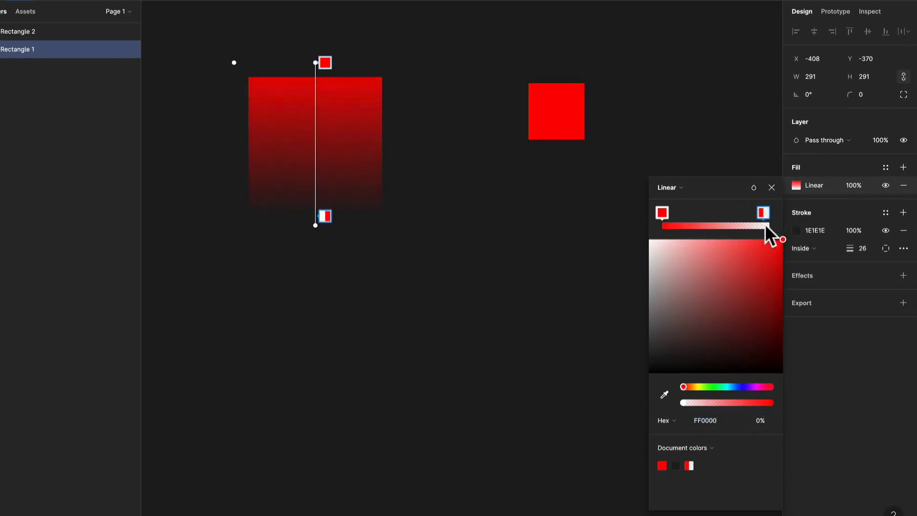
click(904, 231)
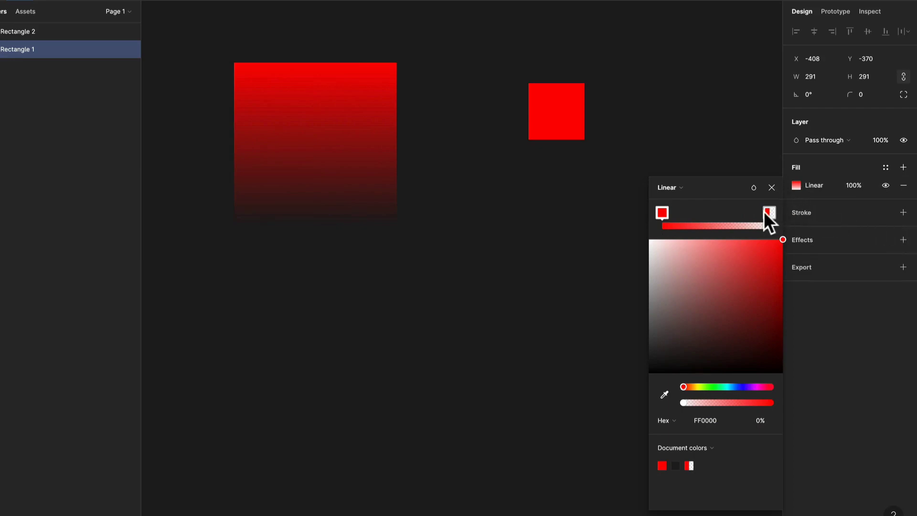
Reposition the linear gradient's start handle inside the large square, finishing just below the middle of its upper edge.
drag(773, 217, 782, 238)
click(829, 188)
click(798, 186)
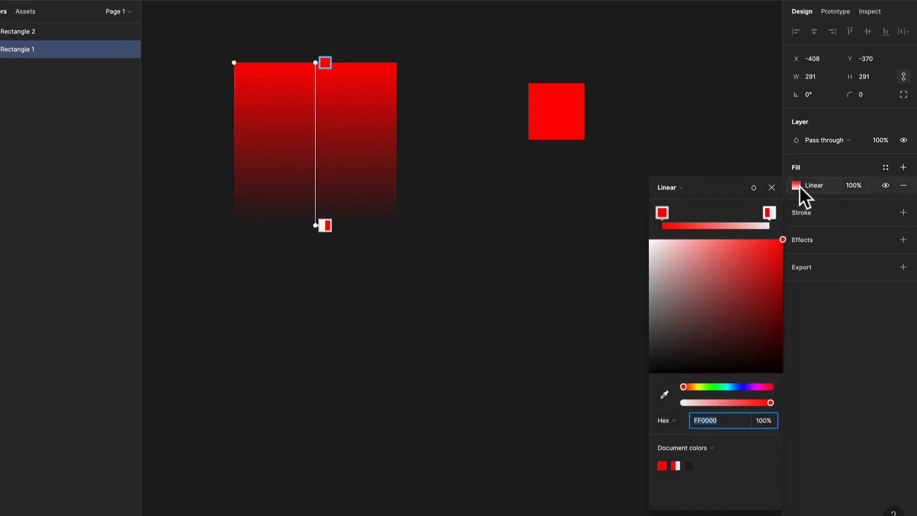
drag(316, 63, 242, 104)
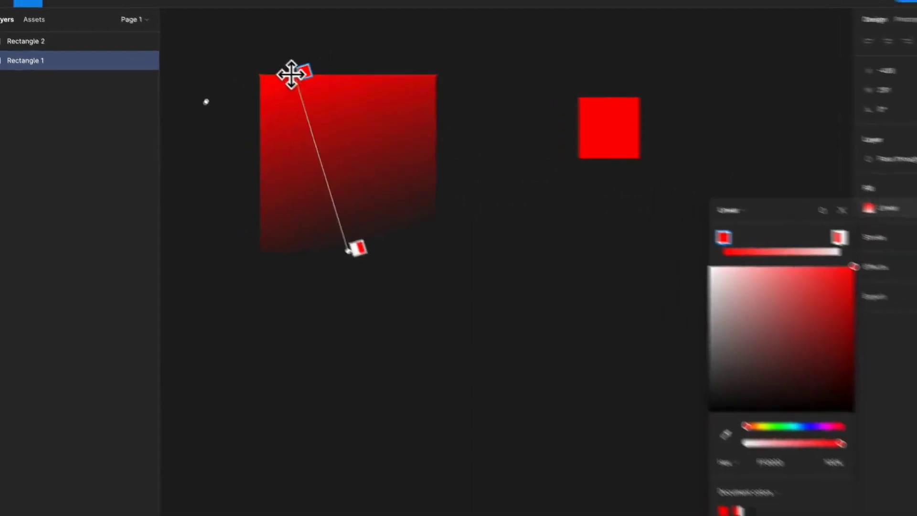
drag(366, 177, 463, 166)
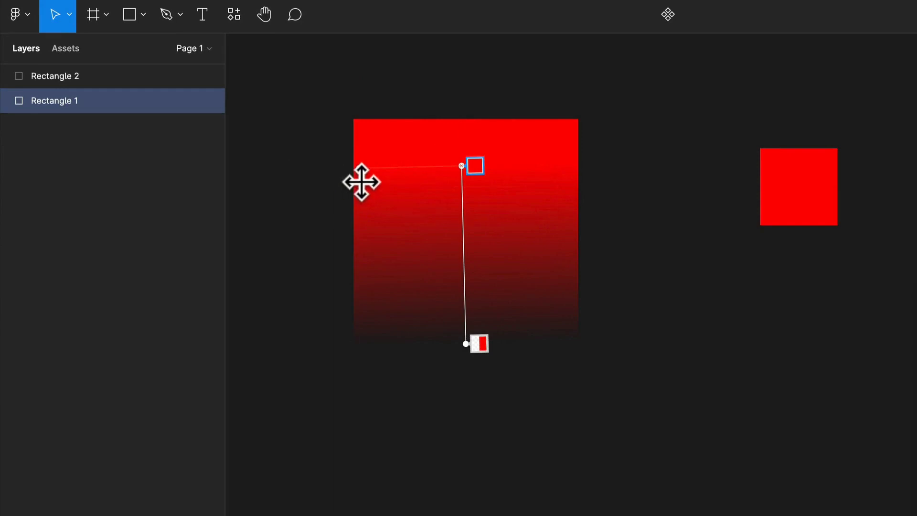
drag(461, 163, 464, 125)
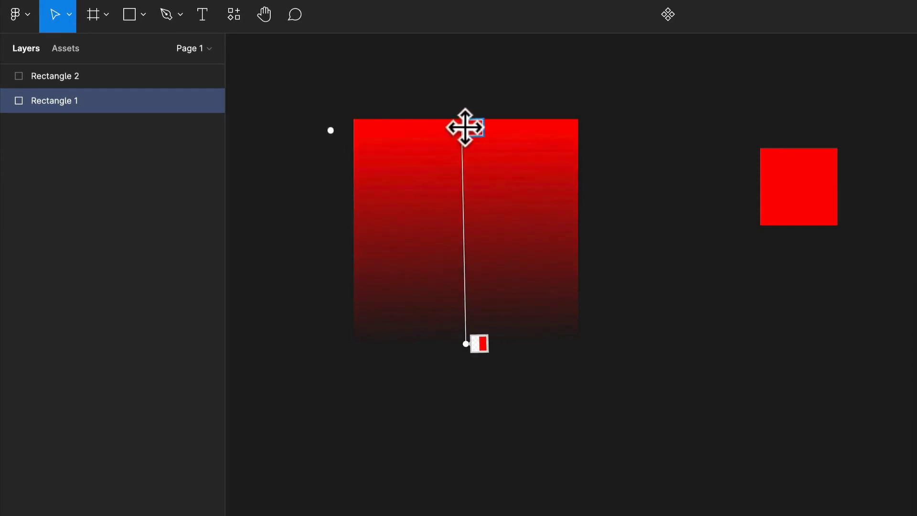
Change the large square's fill to a Radial gradient and move its centre up into the square's upper part.
click(734, 236)
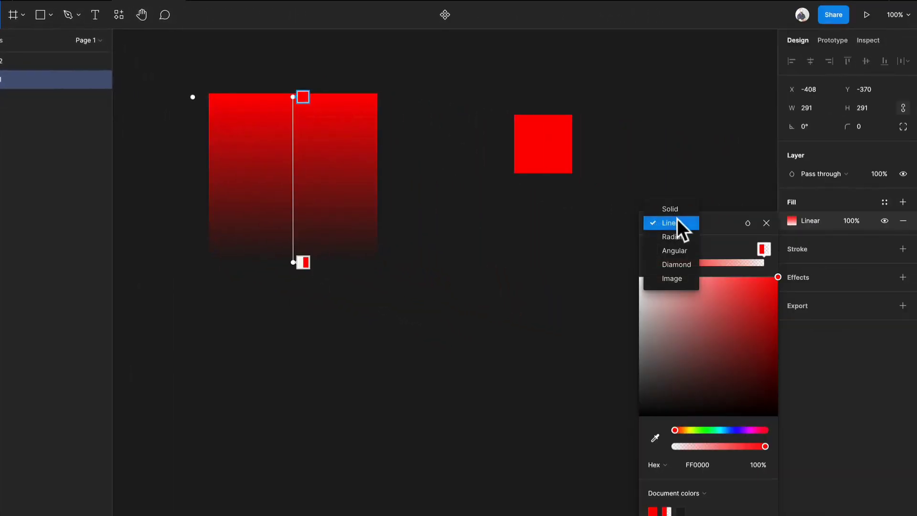
click(741, 254)
drag(196, 180, 208, 196)
drag(293, 179, 293, 134)
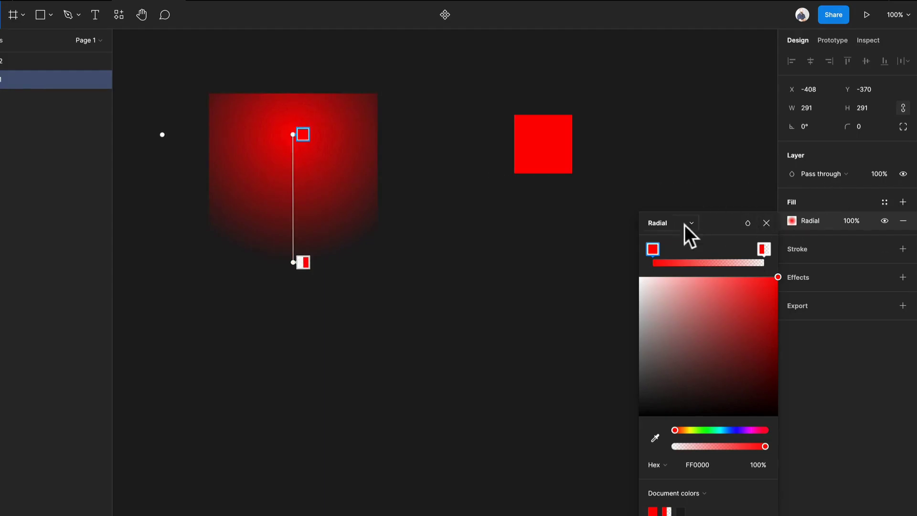
Change the fill to an Angular gradient and add a light orange stop about two-thirds along it.
click(671, 222)
click(679, 236)
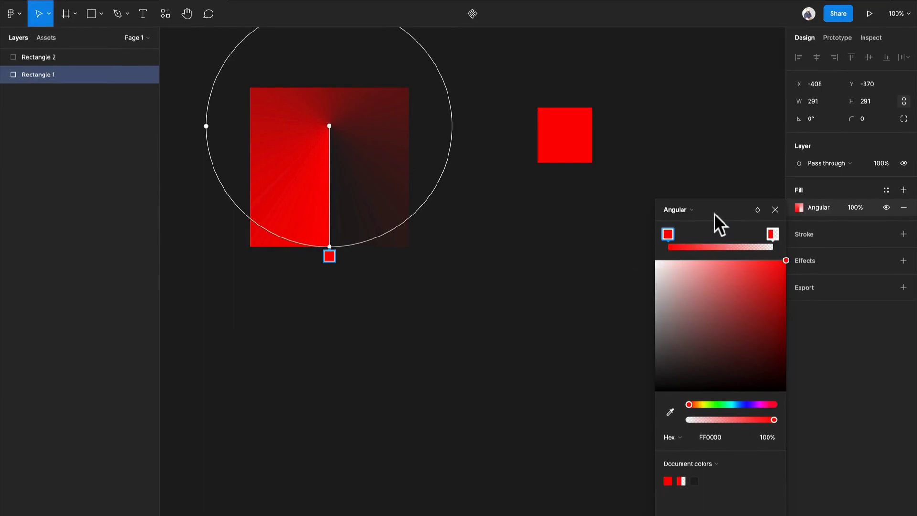
click(727, 235)
mouse_move(727, 234)
mouse_down()
mouse_move(697, 235)
mouse_move(756, 239)
mouse_move(745, 236)
mouse_up()
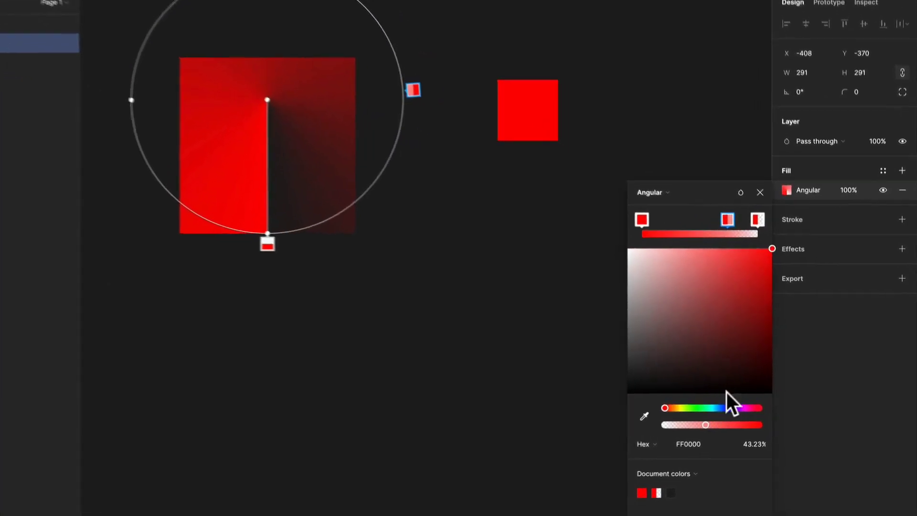
drag(646, 411, 651, 410)
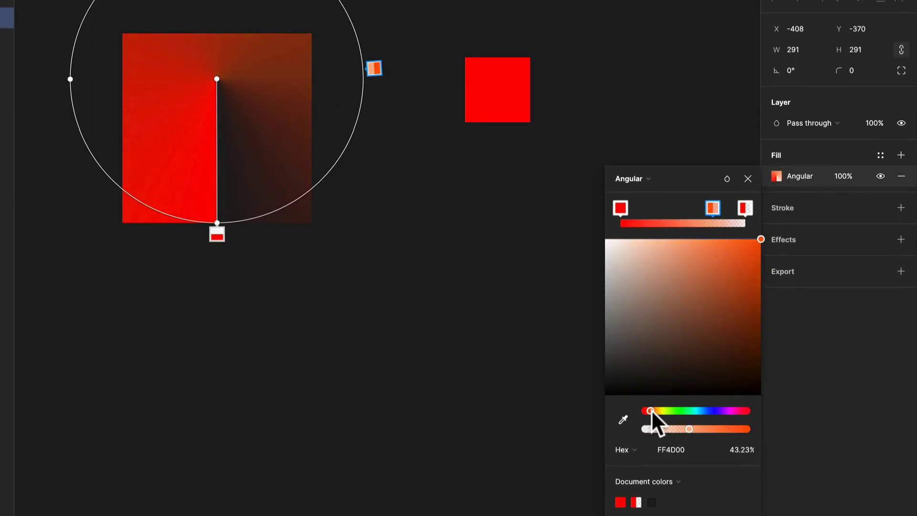
drag(738, 249, 730, 243)
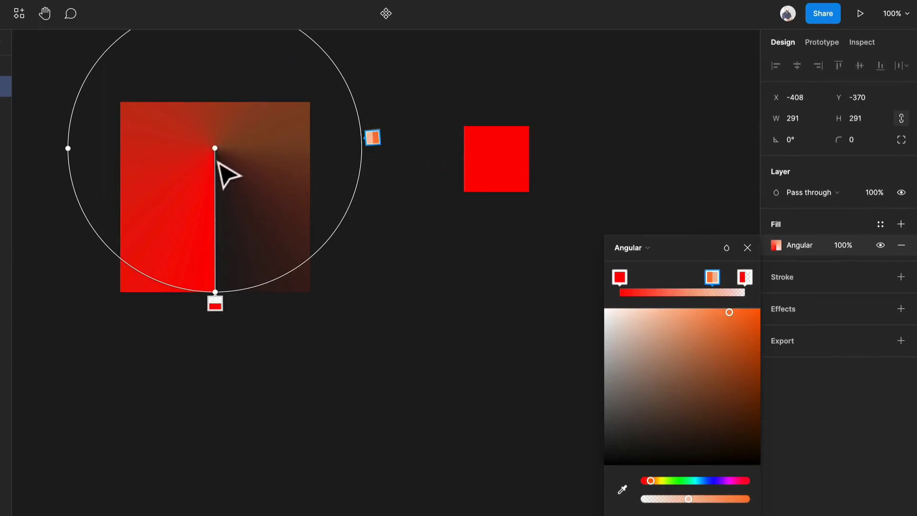
Move the angular gradient's centre down towards the square's middle and add a yellow FFF06D stop near the gradient's start.
drag(215, 148, 211, 186)
click(647, 292)
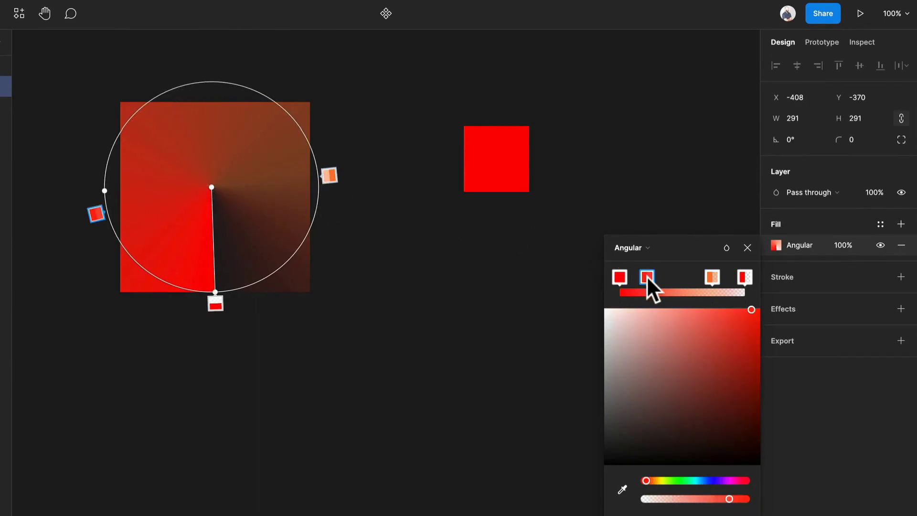
click(660, 480)
drag(746, 287, 690, 273)
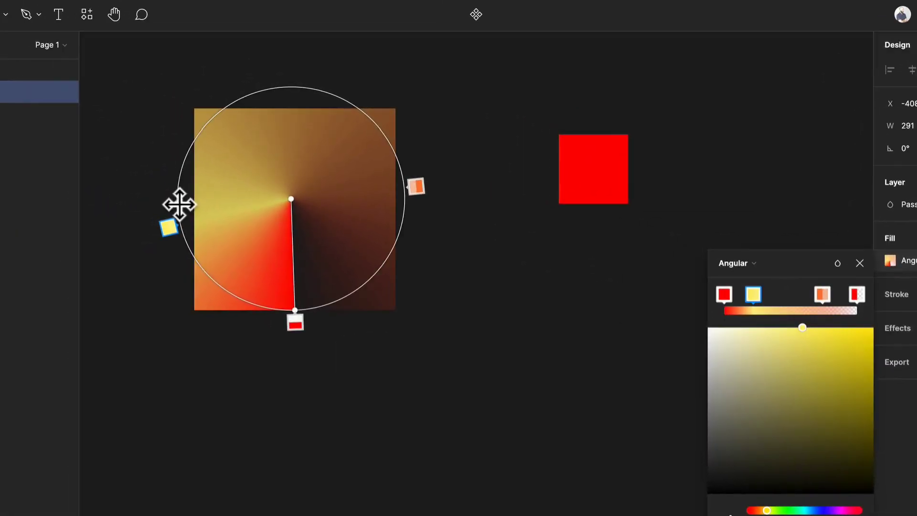
Move the yellow stop towards the middle of the gradient and set it to FDE933 at 68% opacity.
drag(179, 205, 176, 284)
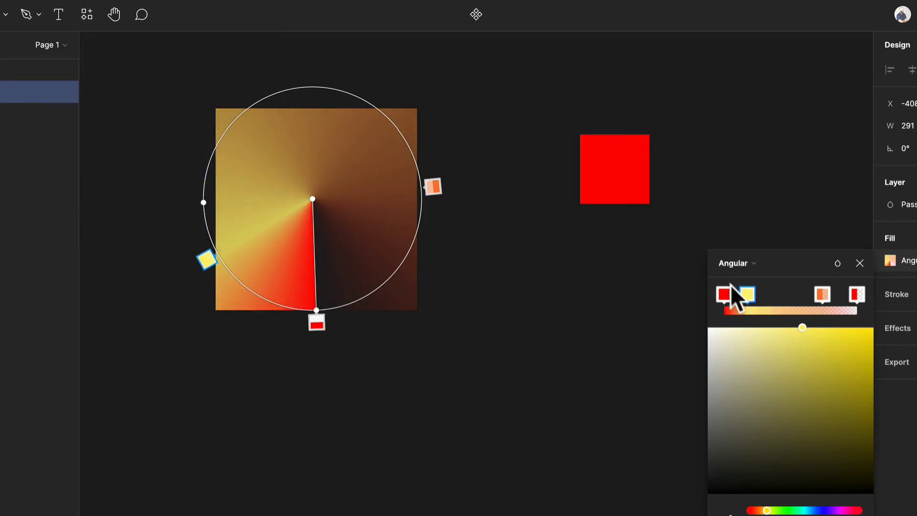
drag(745, 294, 772, 286)
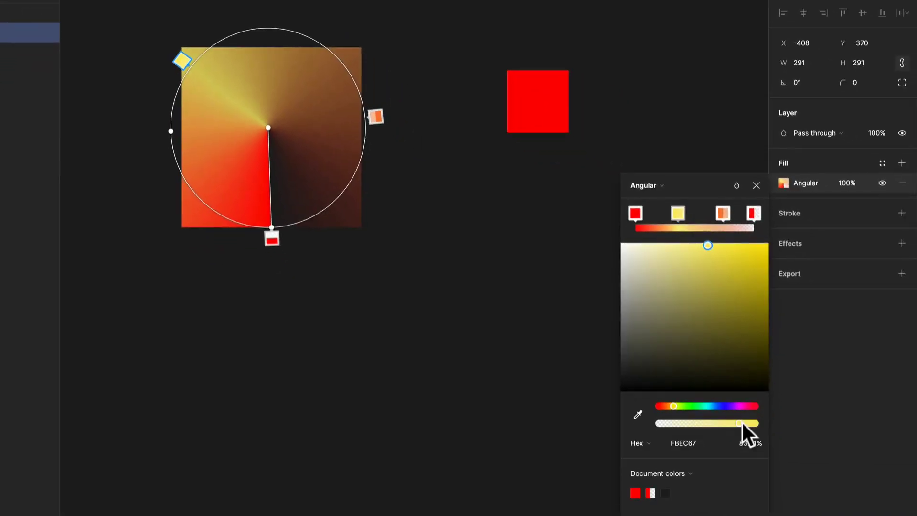
drag(742, 422, 724, 423)
click(723, 251)
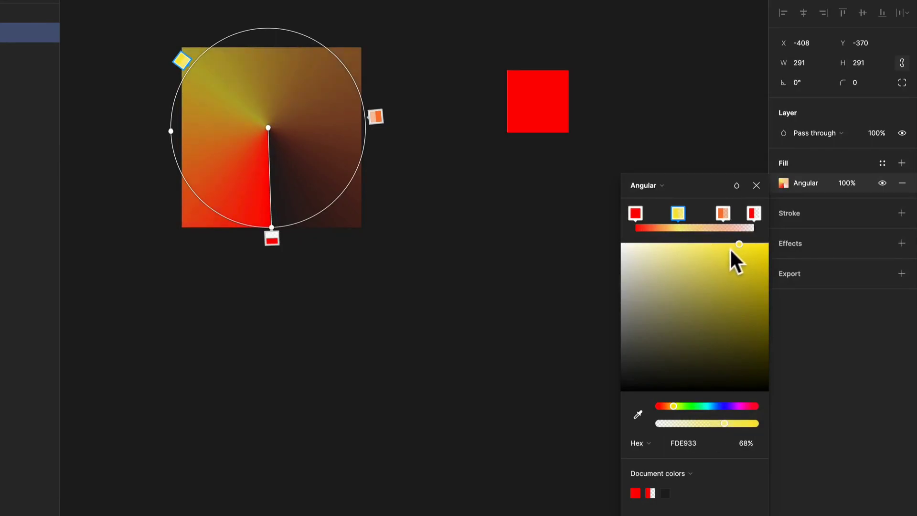
Change the large square's fill to a Diamond gradient and adjust its end handle so the diamond tilts slightly.
click(645, 185)
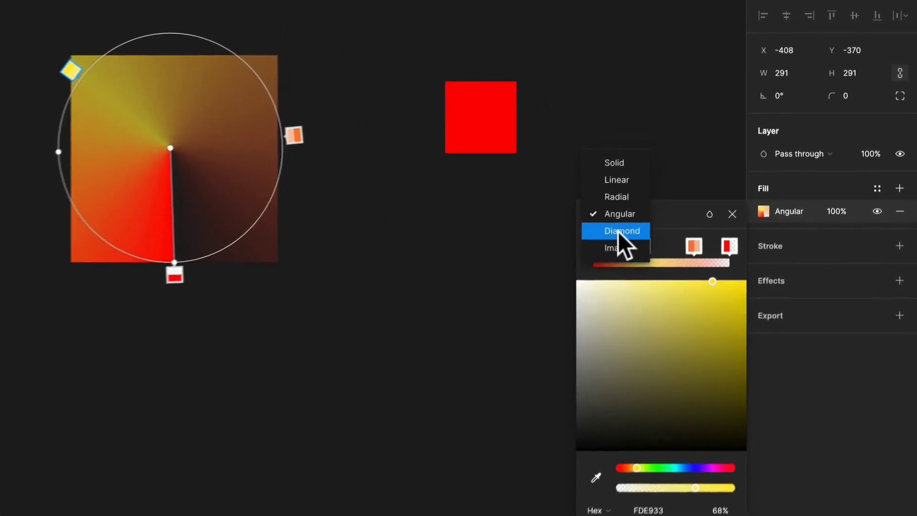
click(618, 231)
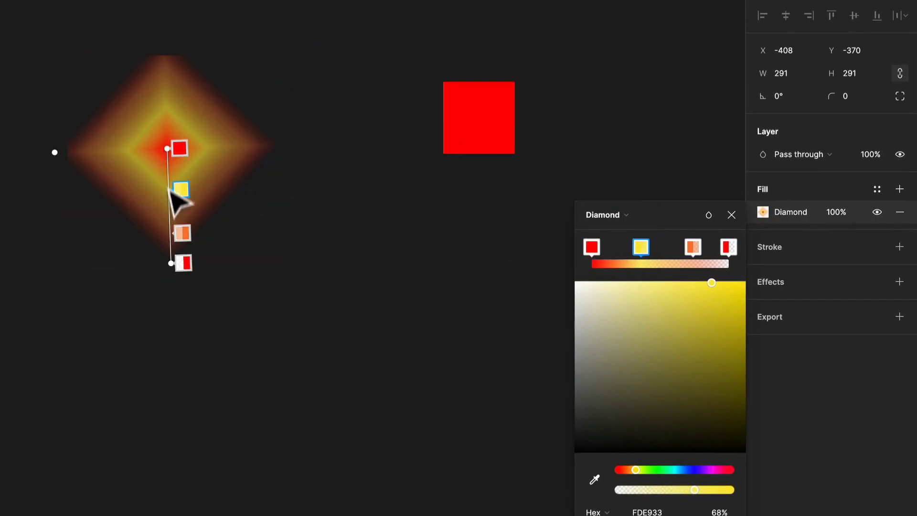
drag(171, 263, 176, 381)
drag(237, 375, 242, 254)
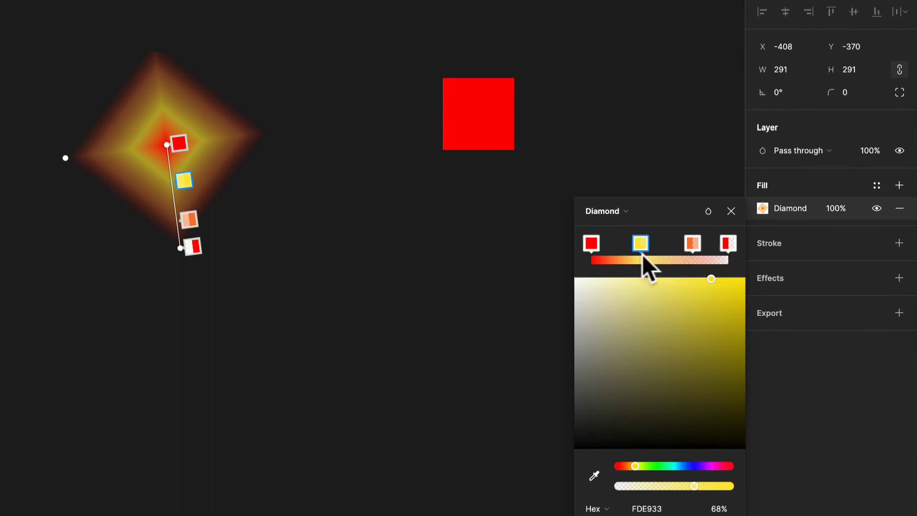
Delete the yellow and orange stops from the diamond gradient, keeping only its two red end stops.
mouse_move(641, 245)
mouse_down()
mouse_move(687, 241)
mouse_move(641, 247)
mouse_up()
key(Delete)
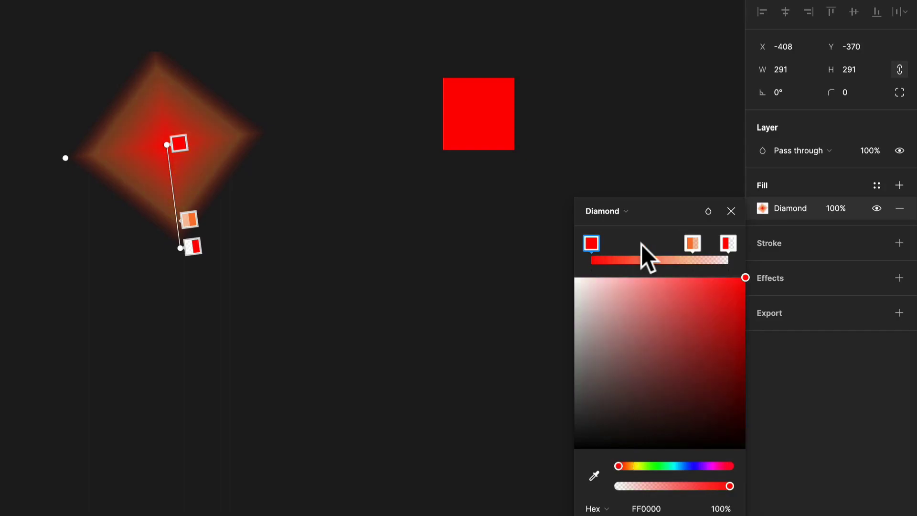
click(692, 243)
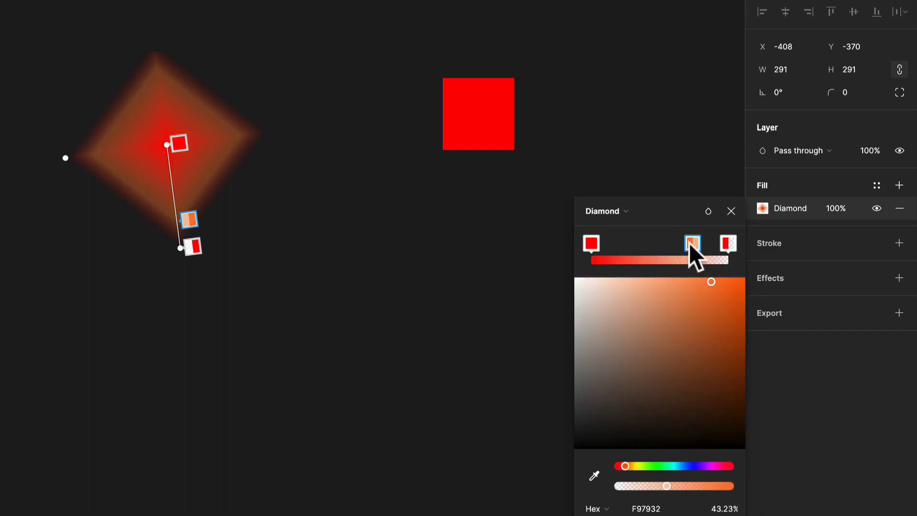
key(Delete)
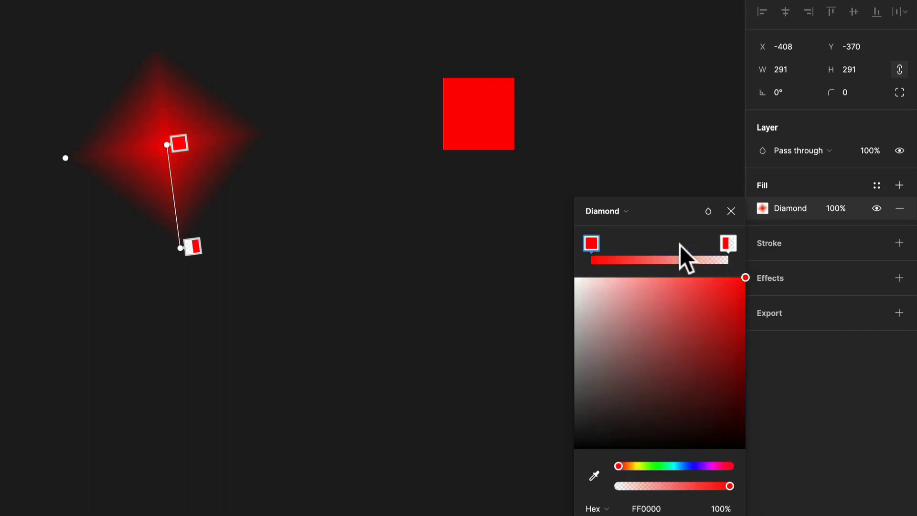
Change the square's fill to Image and apply the purple-and-blue wave picture from the Unsplash plugin's abstract category.
click(631, 213)
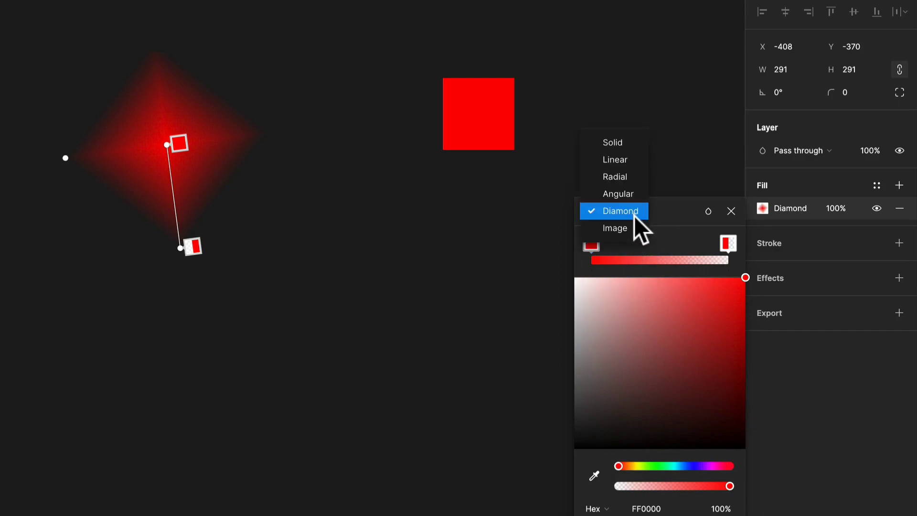
click(635, 225)
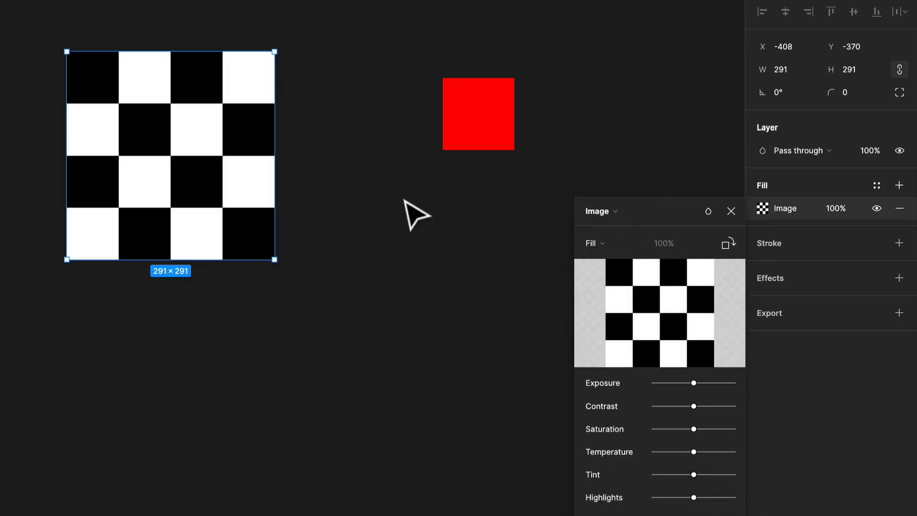
right_click(345, 104)
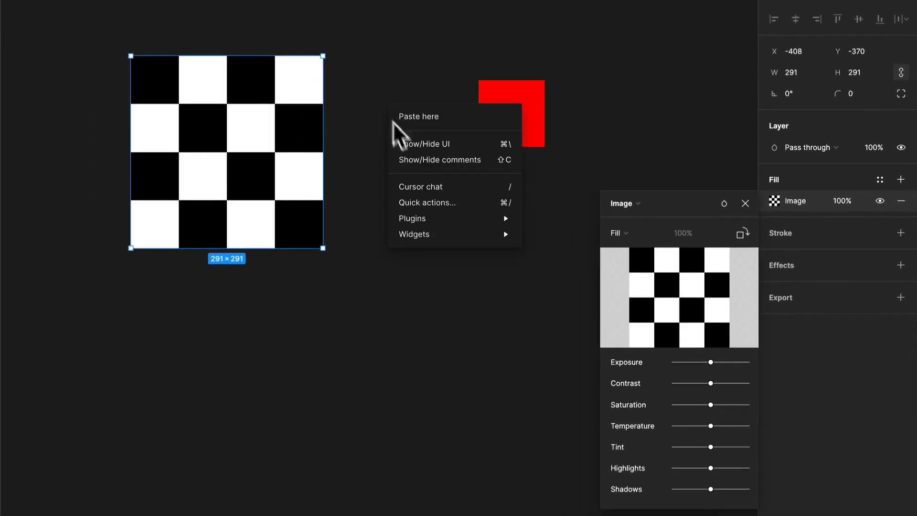
mouse_move(442, 217)
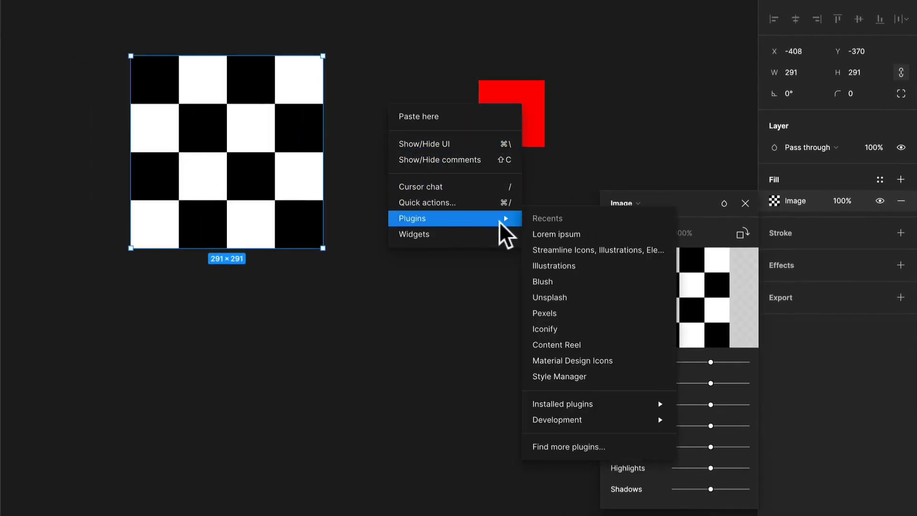
click(573, 297)
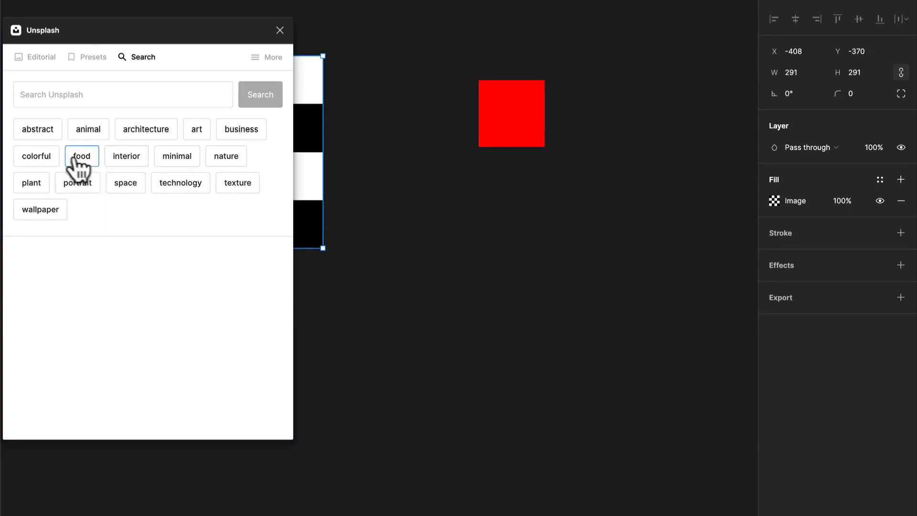
click(44, 132)
click(55, 180)
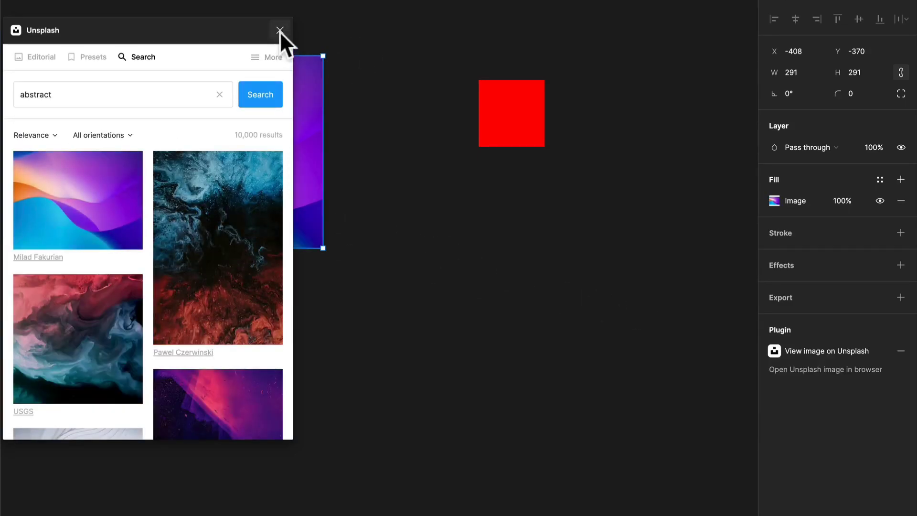
click(280, 30)
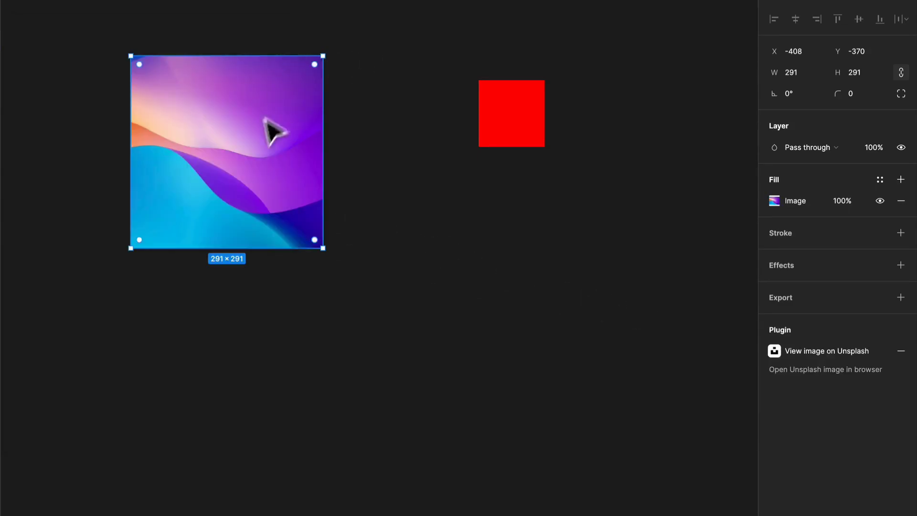
Add a second solid fill above the image and set it to FF0000 at 42% opacity.
click(900, 180)
click(774, 201)
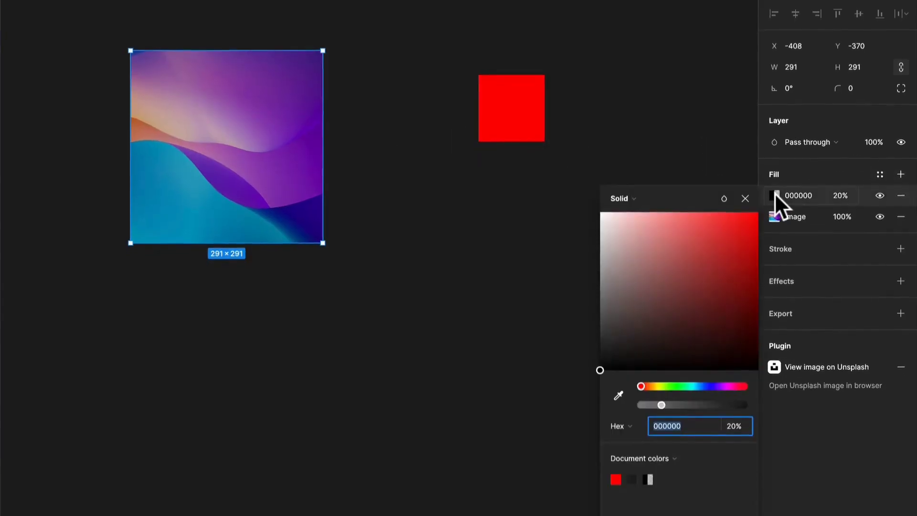
drag(700, 254, 786, 206)
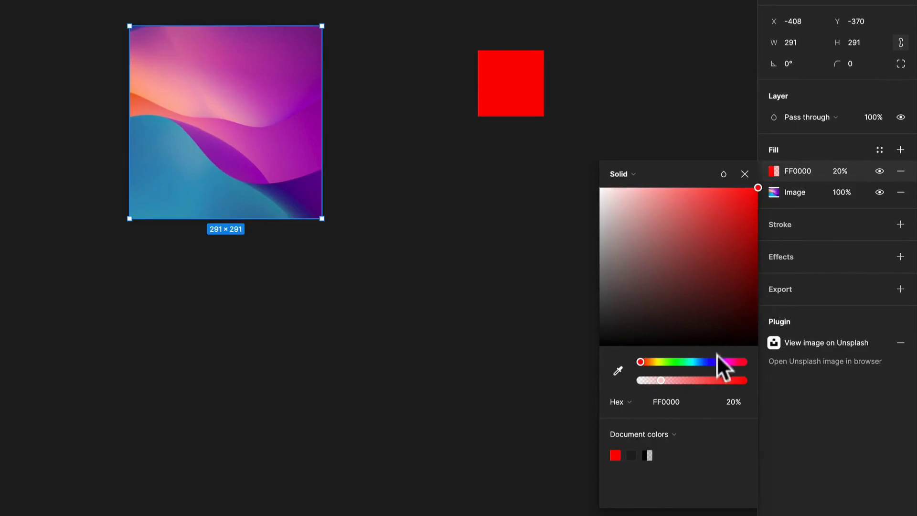
drag(662, 381, 682, 371)
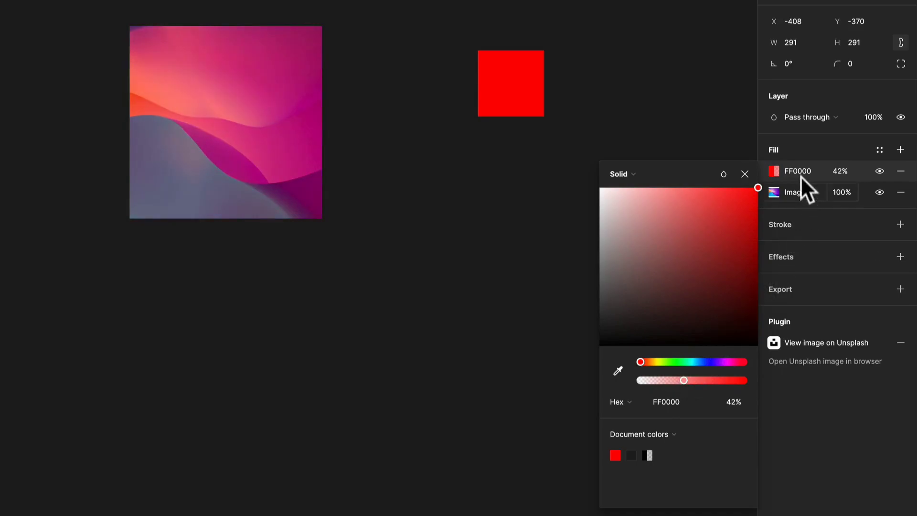
click(643, 173)
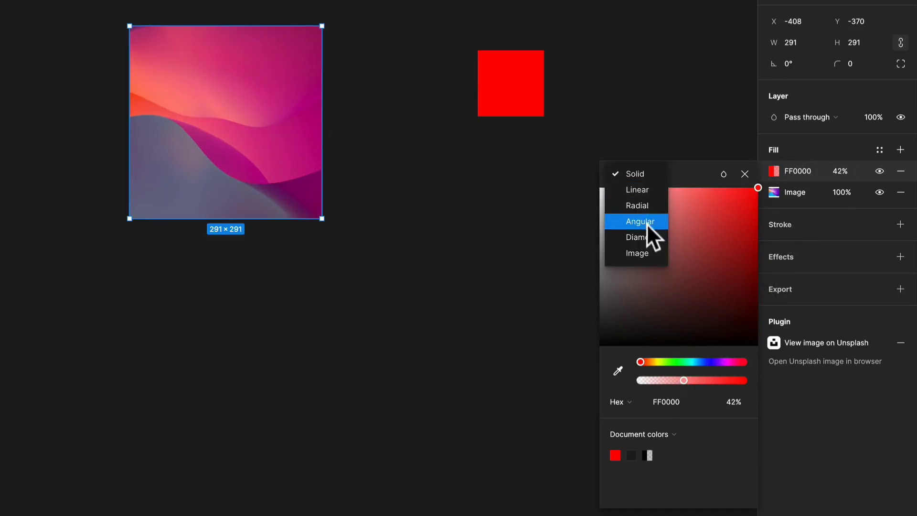
click(818, 159)
Set the square's image fill to the Fit scaling mode.
click(774, 192)
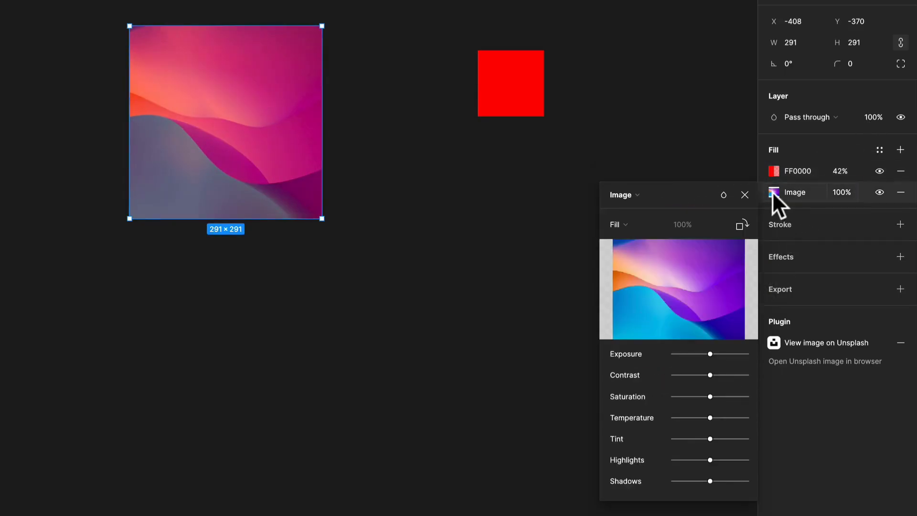
click(629, 224)
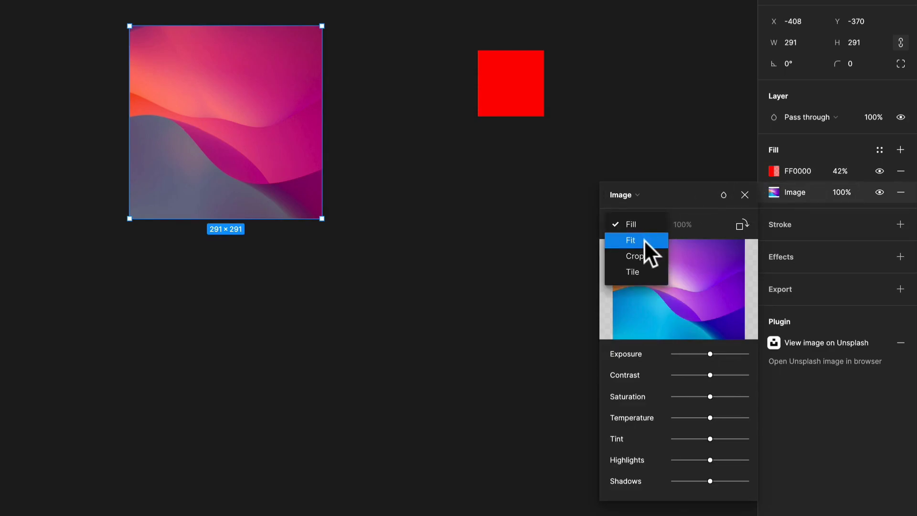
click(644, 239)
Switch the image fill to Crop and crop the square from its upper-right corner to about 149 × 184.
click(643, 223)
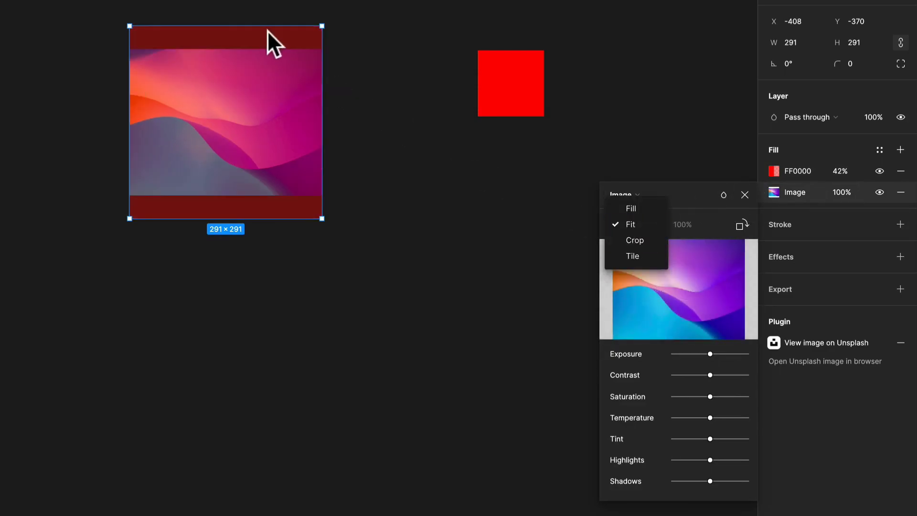
click(629, 229)
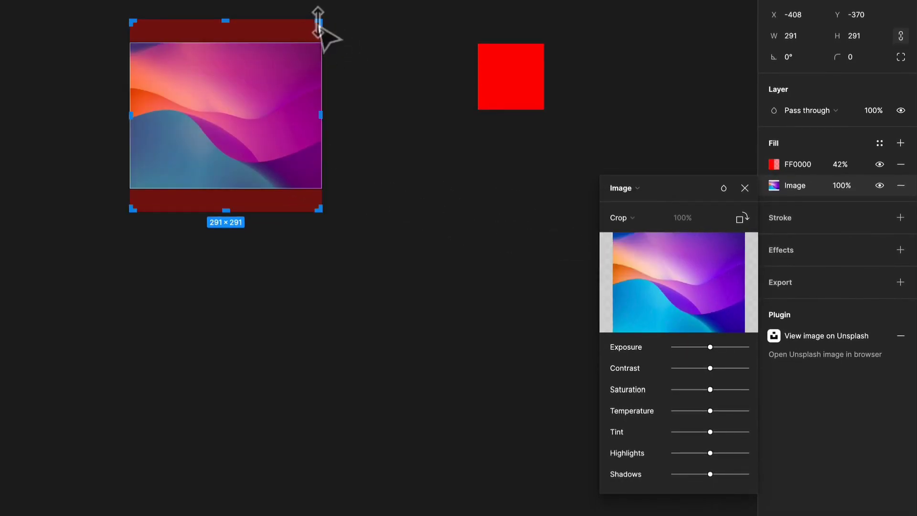
drag(302, 33, 228, 90)
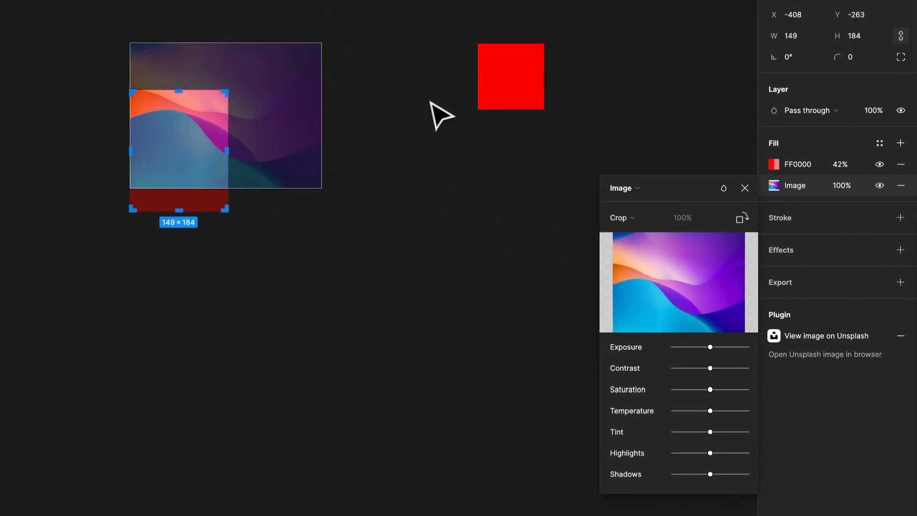
key(Escape)
key(Escape)
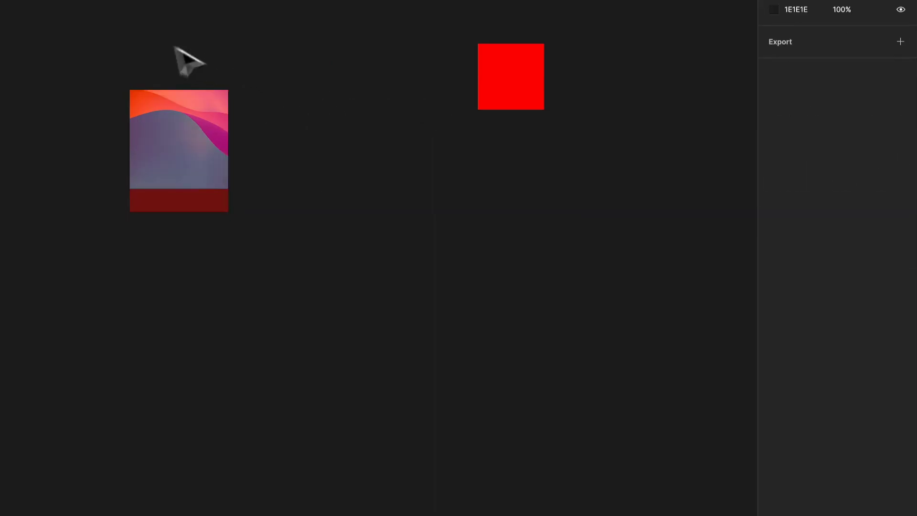
Reposition the image inside the cropped rectangle and change its image fill mode to Tile.
click(172, 165)
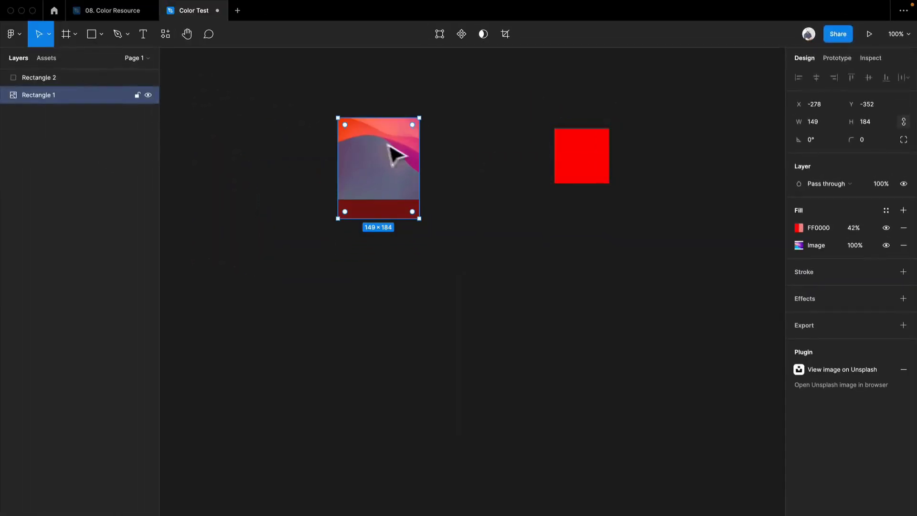
double_click(416, 162)
drag(410, 149, 365, 179)
click(672, 271)
click(685, 282)
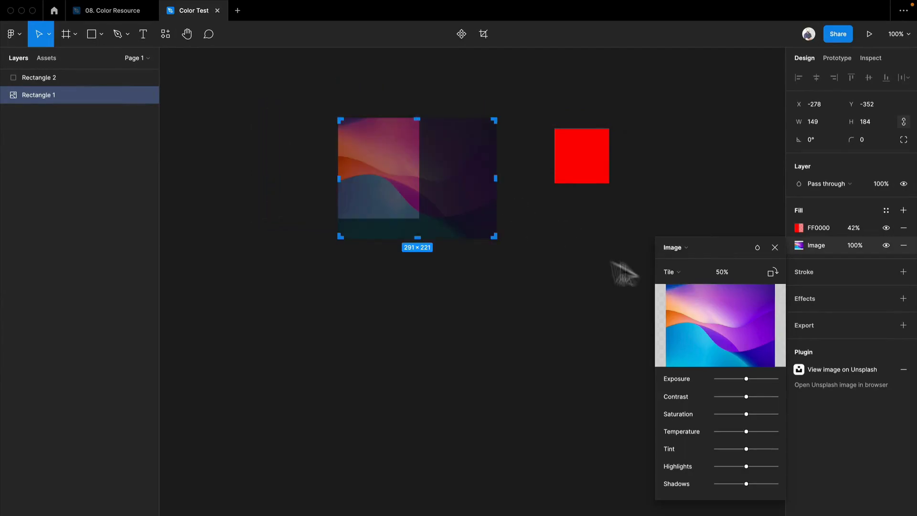
key(Escape)
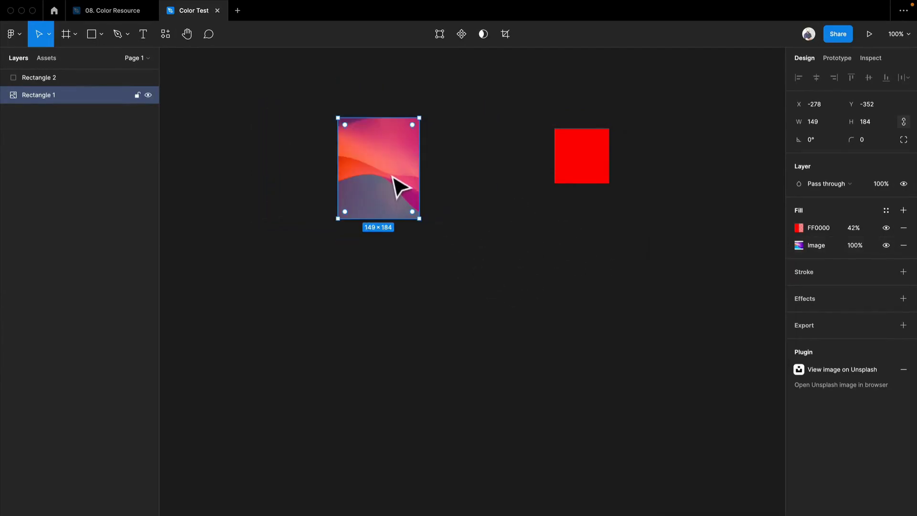